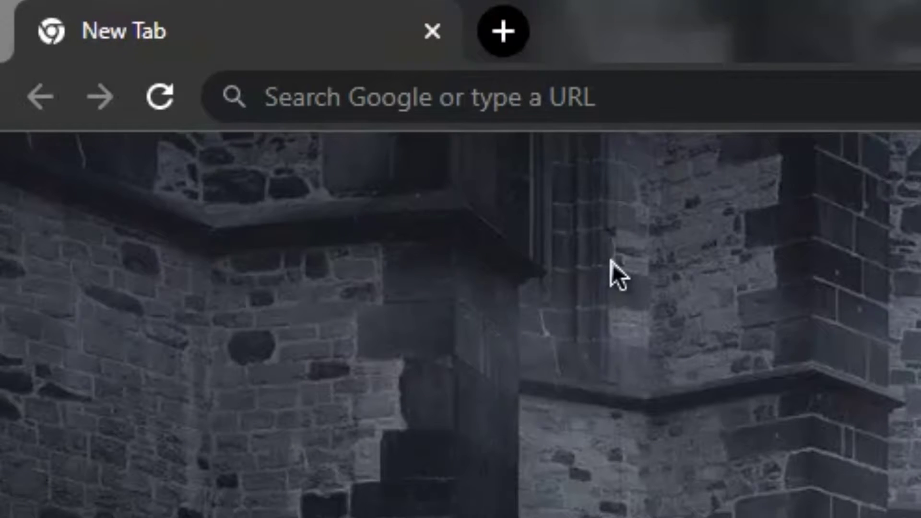
Load yottasrc.com in Chrome to reach the YottaSrc shared hosting homepage.
click(610, 97)
text(yottasrc.com)
key(Return)
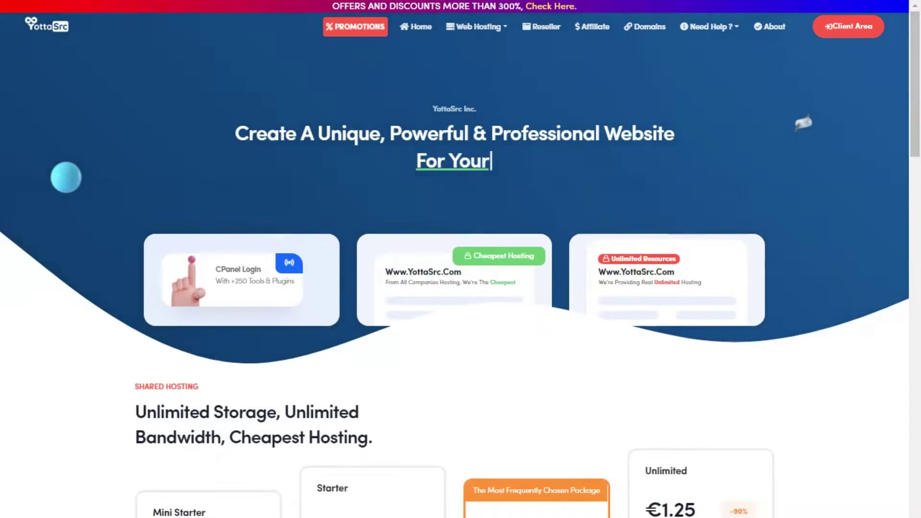
scroll(461, 288, down, 2)
scroll(461, 288, down, 2)
scroll(461, 288, down, 2)
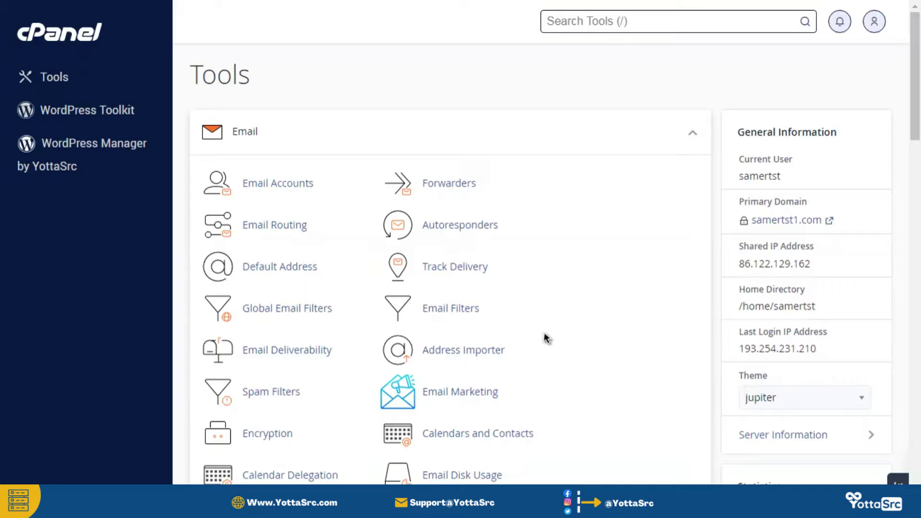
scroll(517, 230, down, 4)
scroll(516, 230, down, 3)
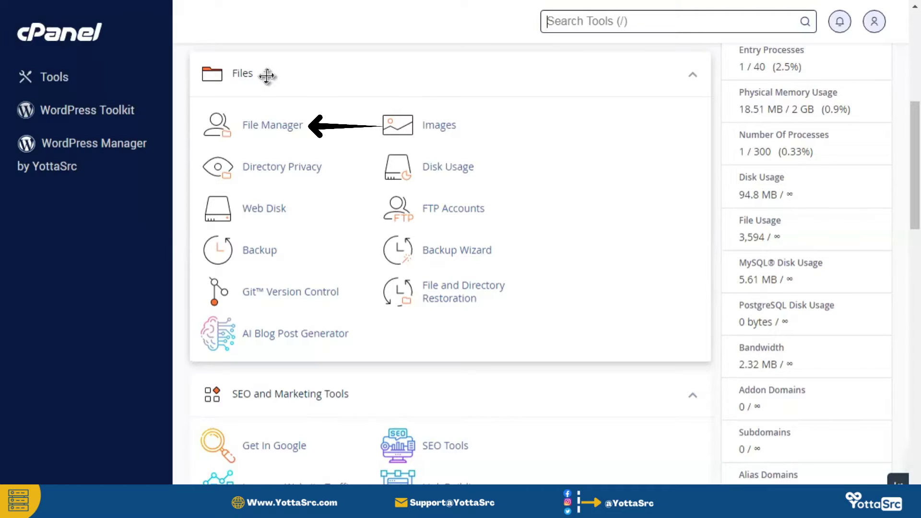
Open File Manager, enter the public_html folder, and bring up its File Upload page.
click(270, 128)
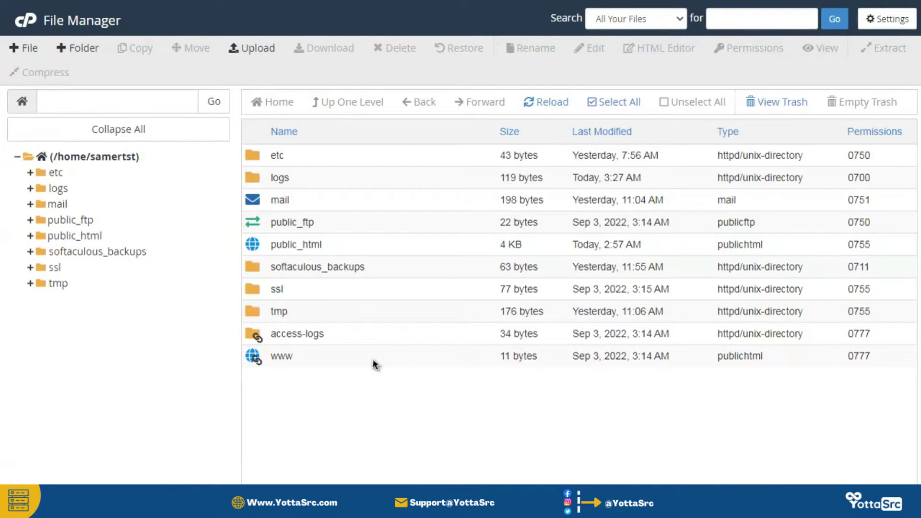
click(413, 245)
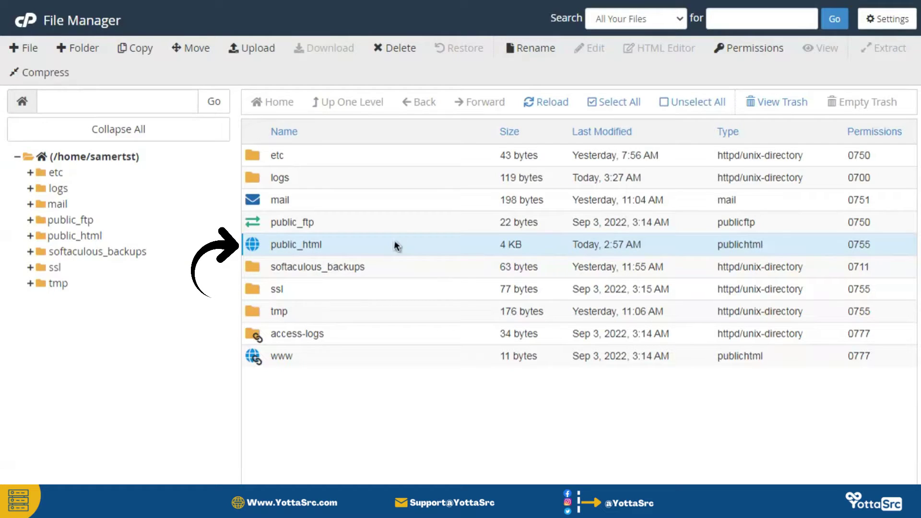
double_click(358, 245)
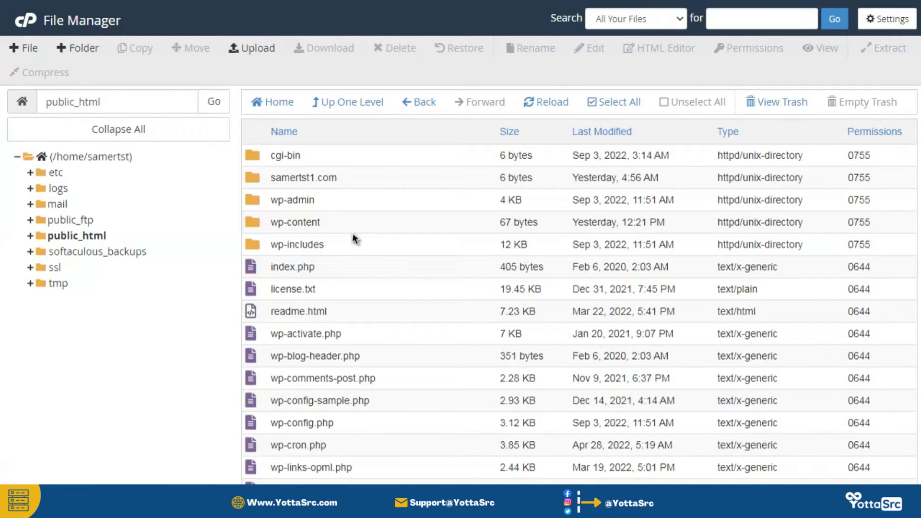
click(254, 50)
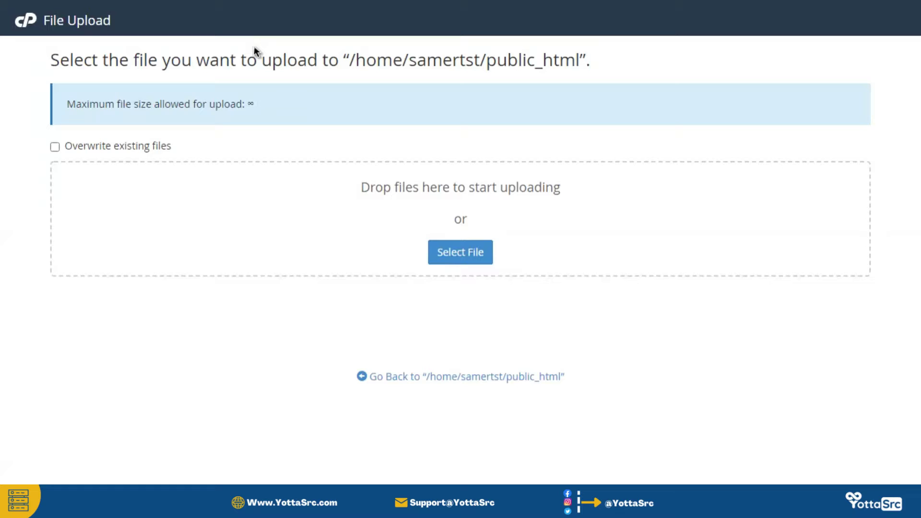
click(458, 259)
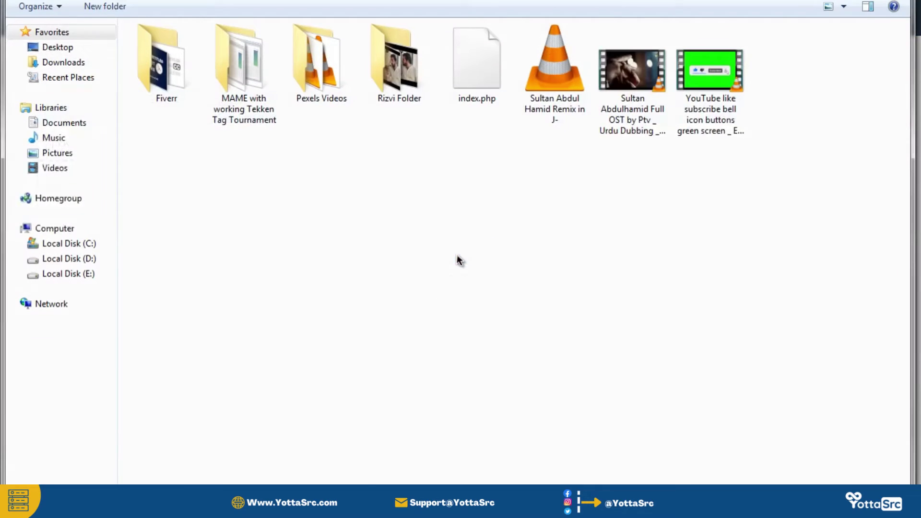